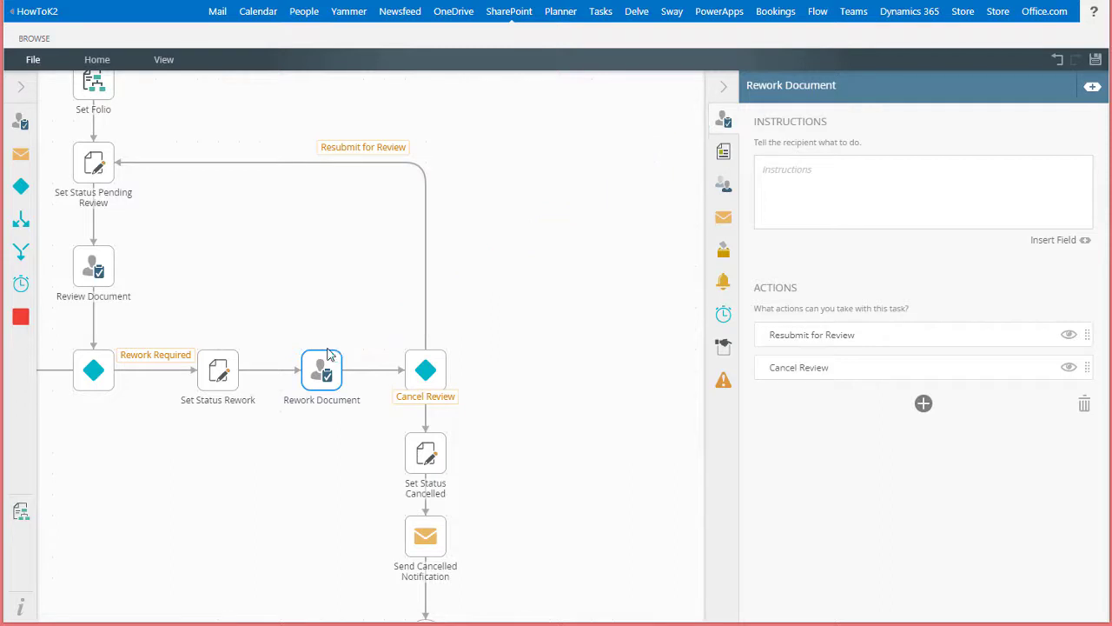
# - Open the Rework Document task's reminder settings after checking who receives the task
pyautogui.click(725, 186)
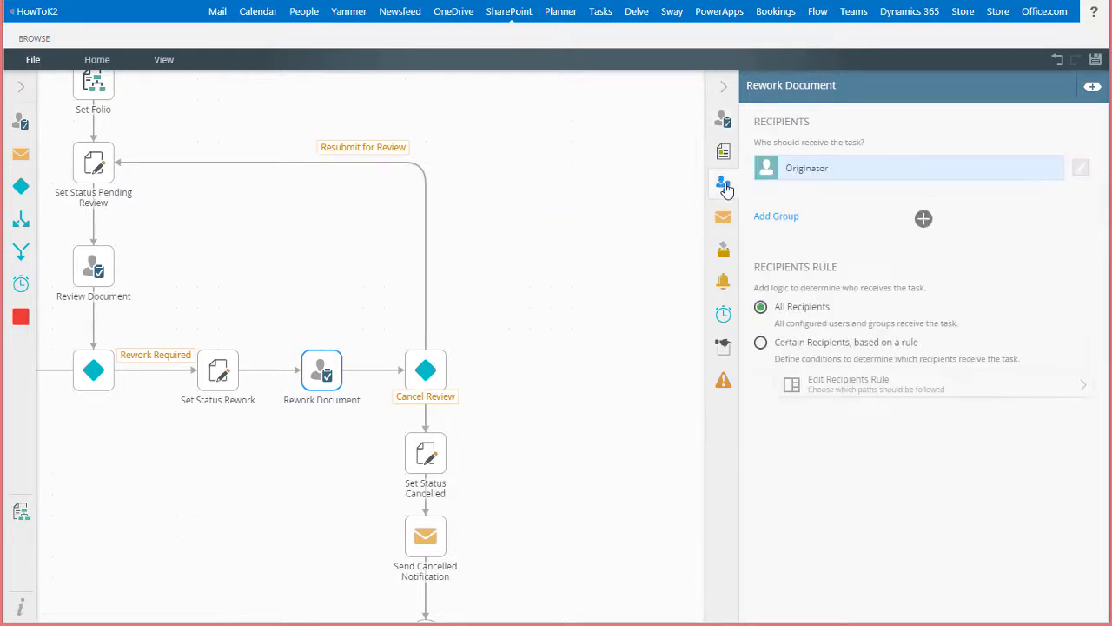
pyautogui.click(723, 290)
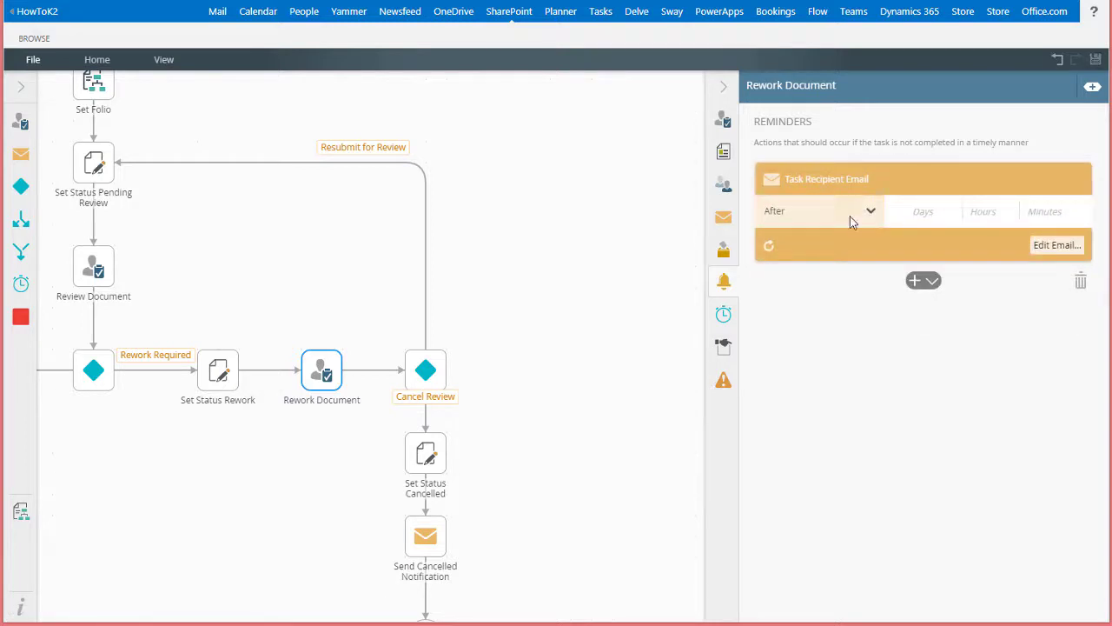
# - Add a second mail reminder and a redirect to the task's reminders, and delete both again
pyautogui.click(917, 287)
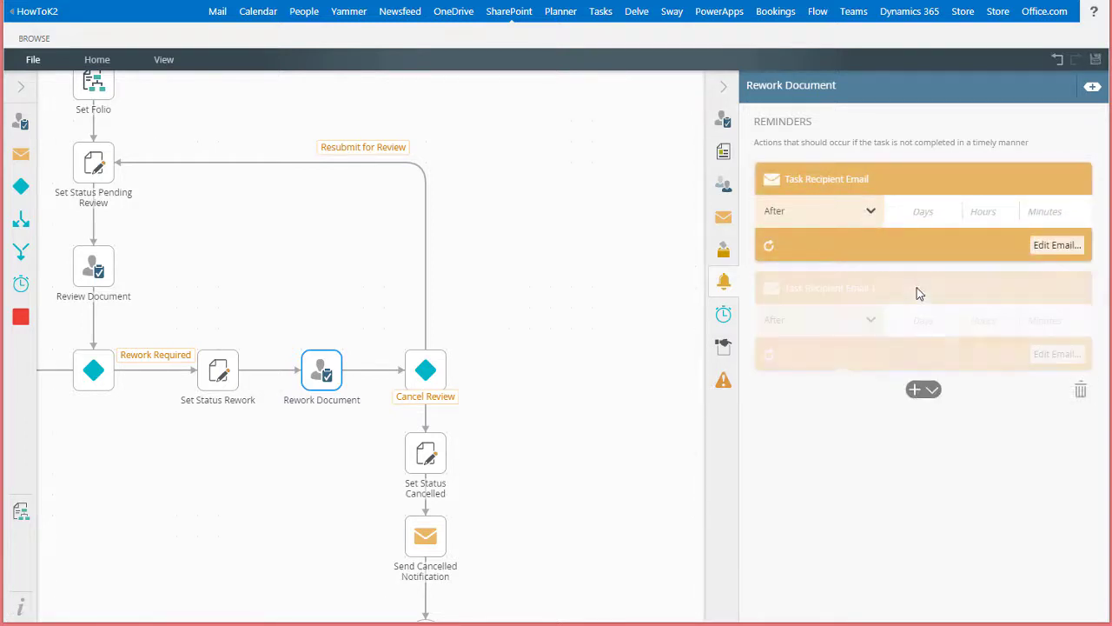
pyautogui.click(931, 390)
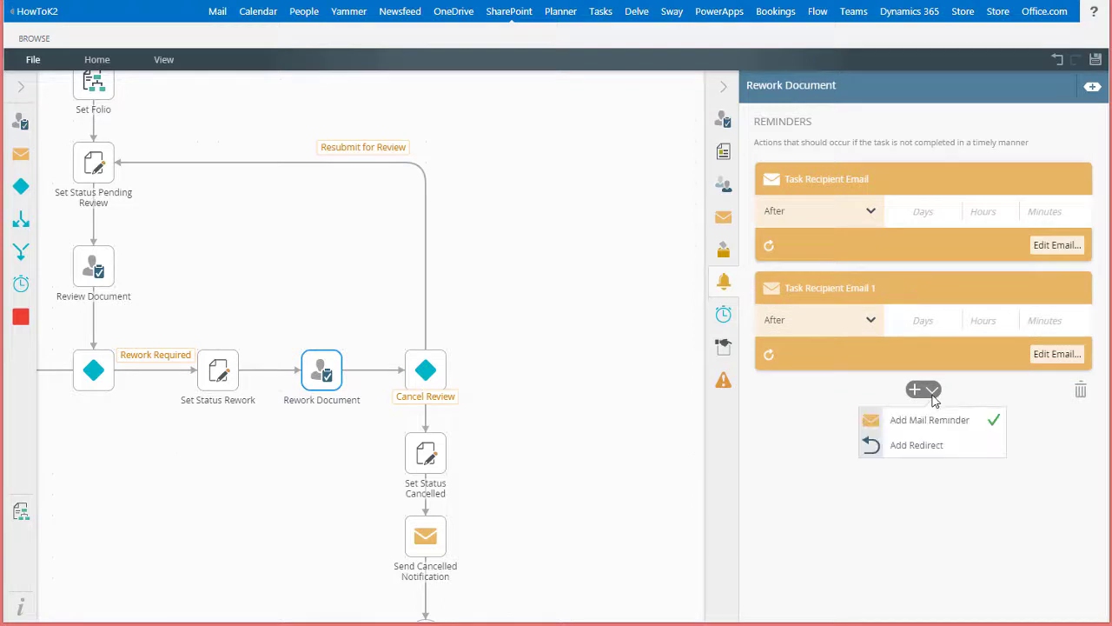
pyautogui.click(932, 452)
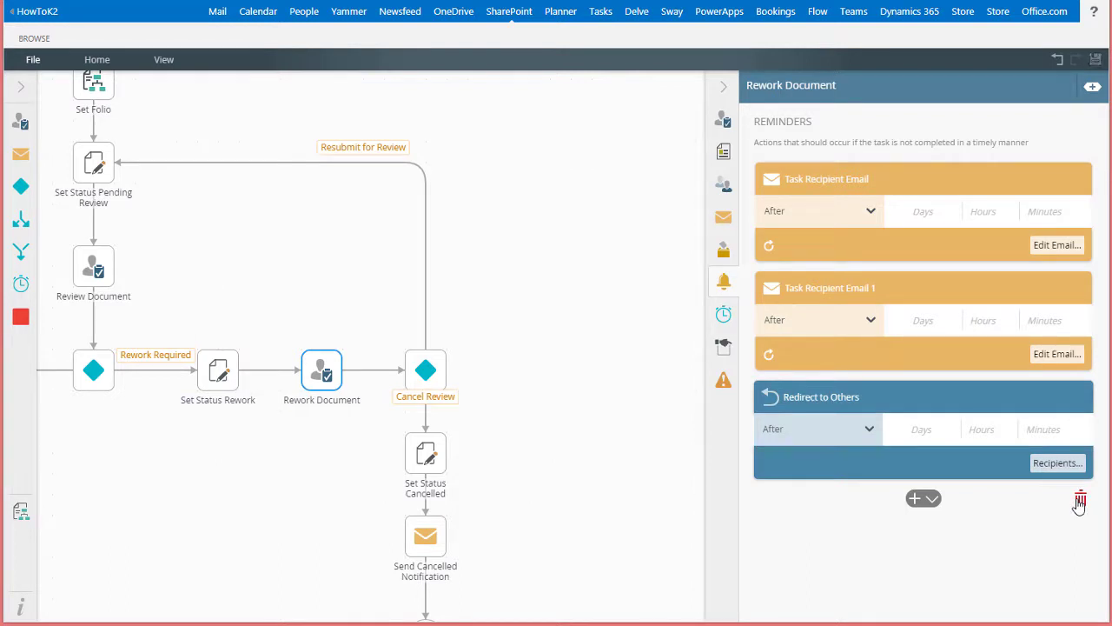
pyautogui.click(1080, 502)
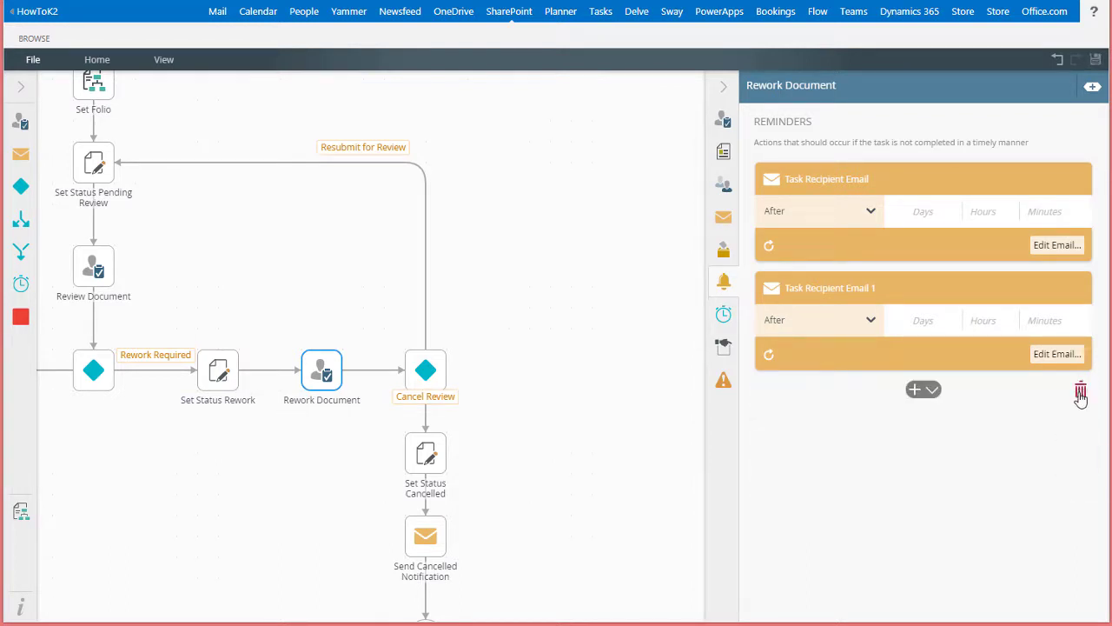
pyautogui.click(1081, 392)
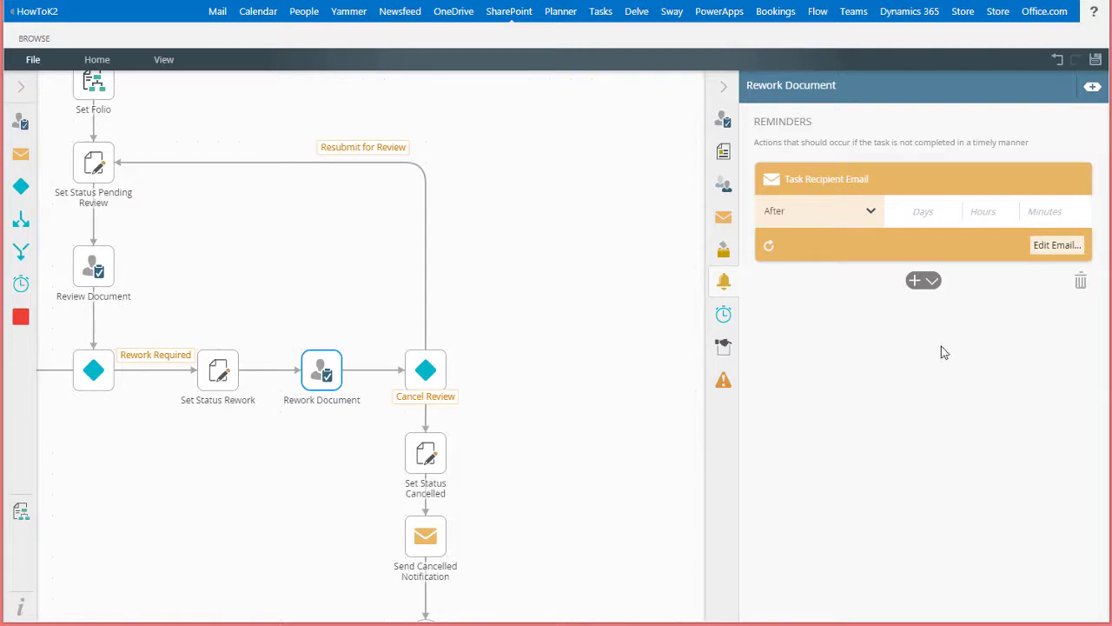
# - Try the On Date and Before Deadline timing options for the Task Recipient Email reminder and return it to After
pyautogui.click(870, 212)
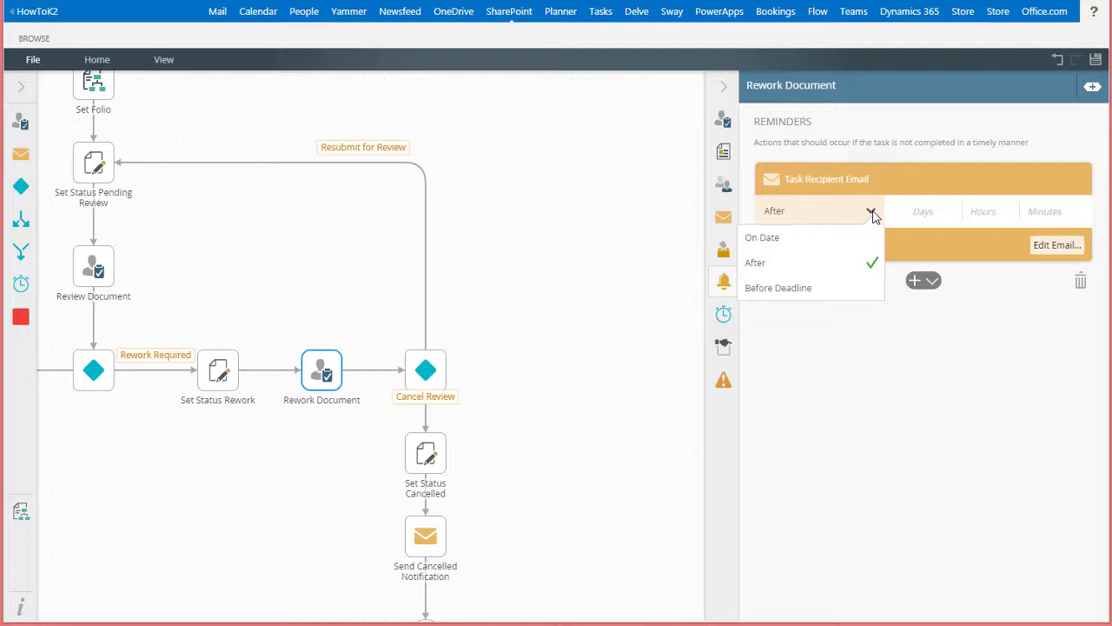
pyautogui.click(802, 236)
pyautogui.click(870, 213)
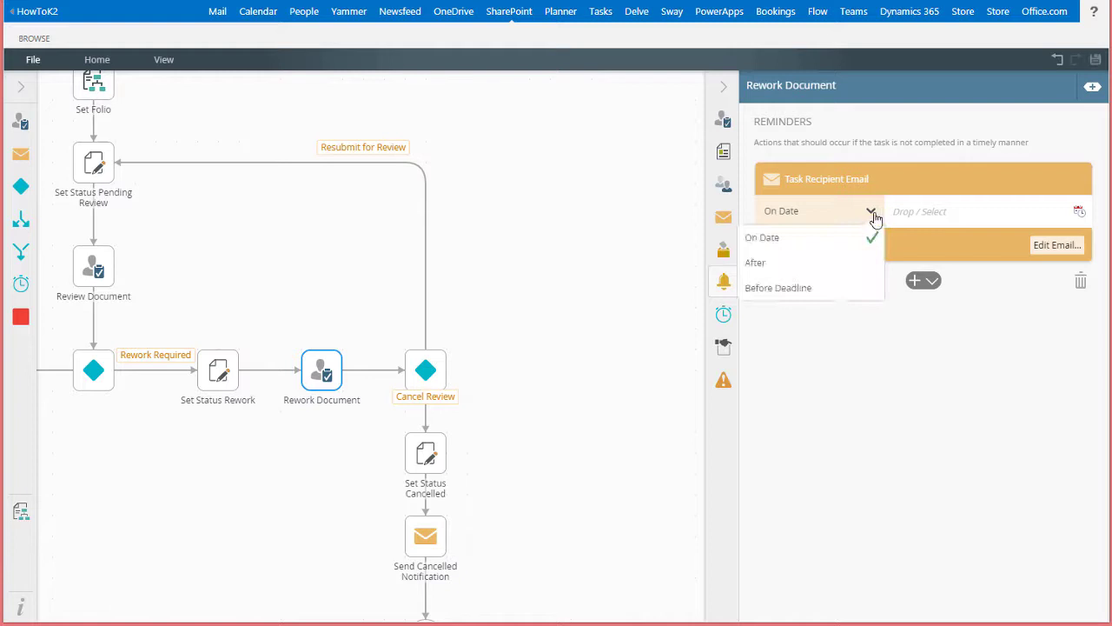
pyautogui.click(813, 289)
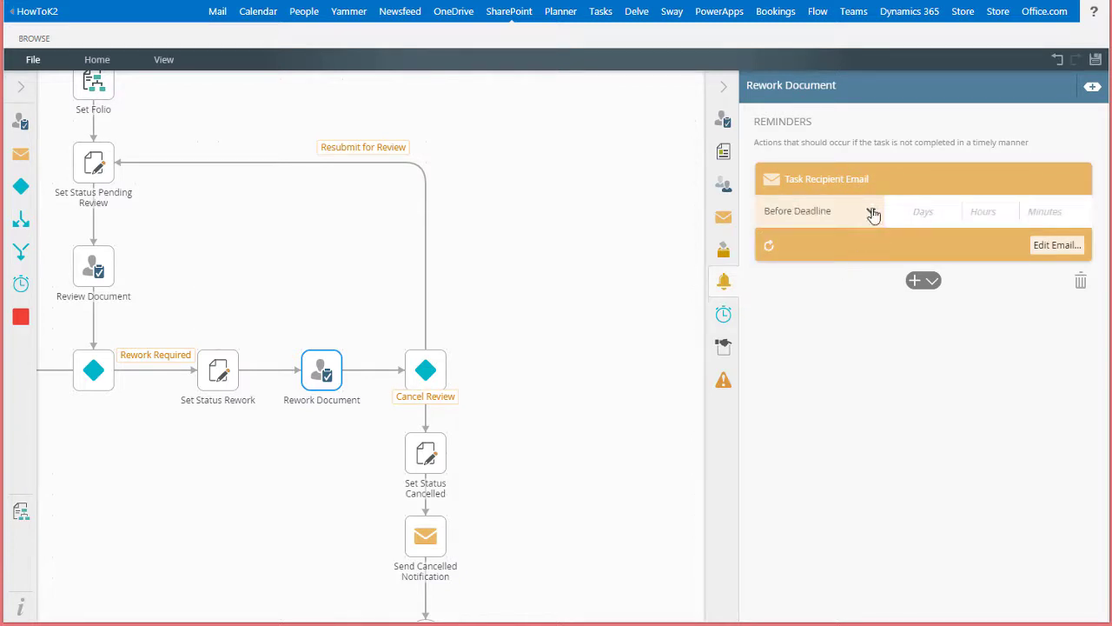
pyautogui.click(871, 211)
pyautogui.click(802, 265)
# - Set the Task Recipient Email reminder to be sent after 7 days with 3 repetitions
pyautogui.click(926, 214)
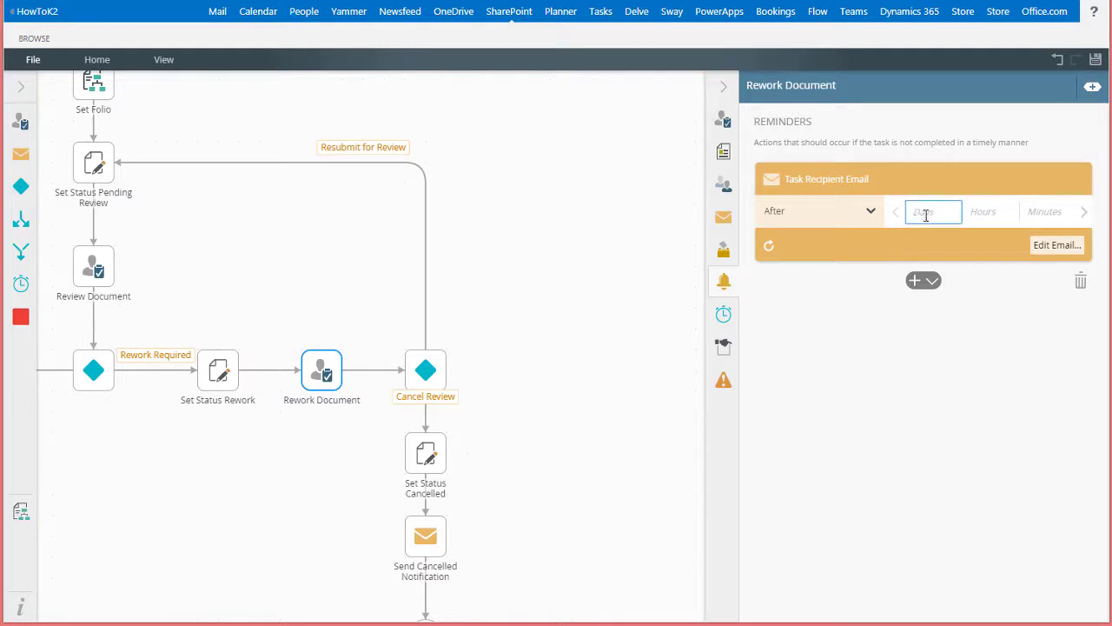
pyautogui.write('7')
pyautogui.click(769, 249)
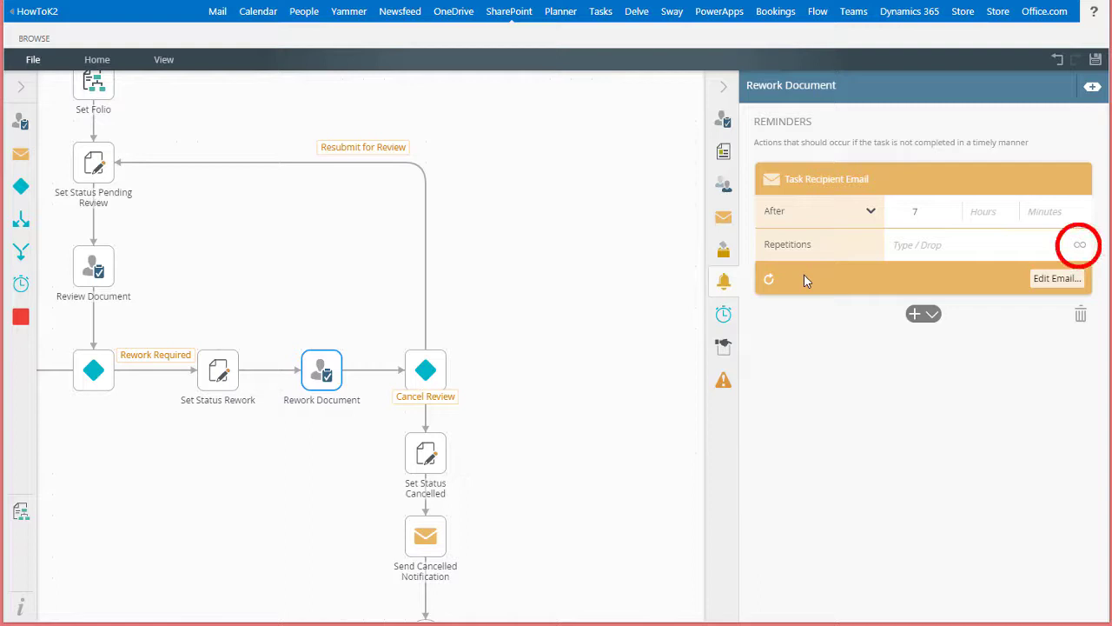
pyautogui.click(1079, 244)
pyautogui.click(1079, 244)
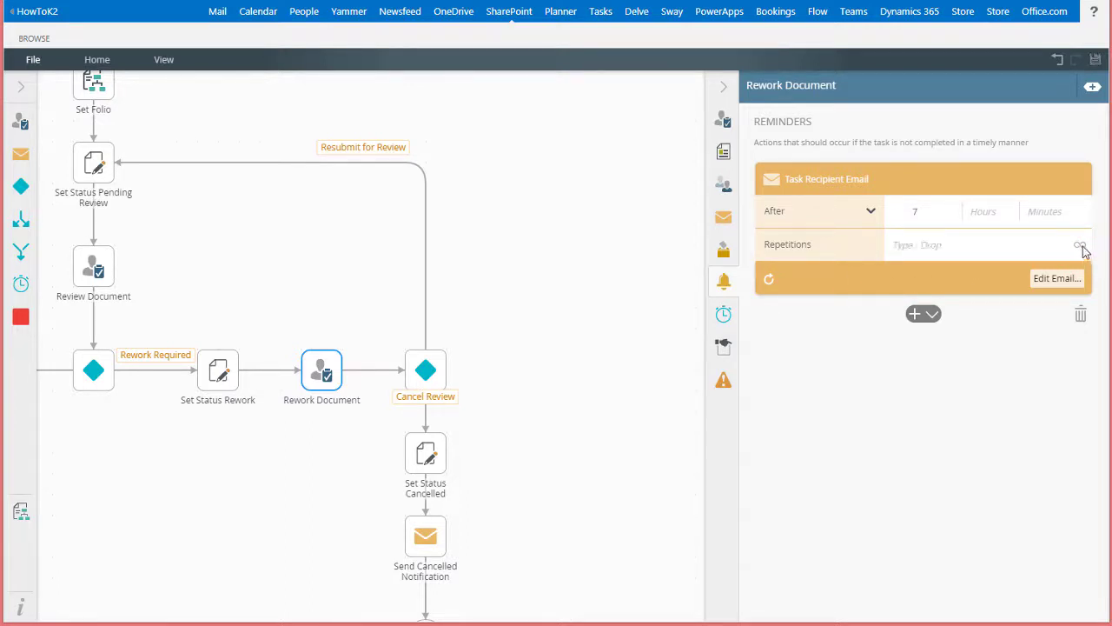
pyautogui.click(947, 247)
pyautogui.write('3')
# - Examine the fields of the Documents to Review reference in the Context Browser
pyautogui.click(1092, 87)
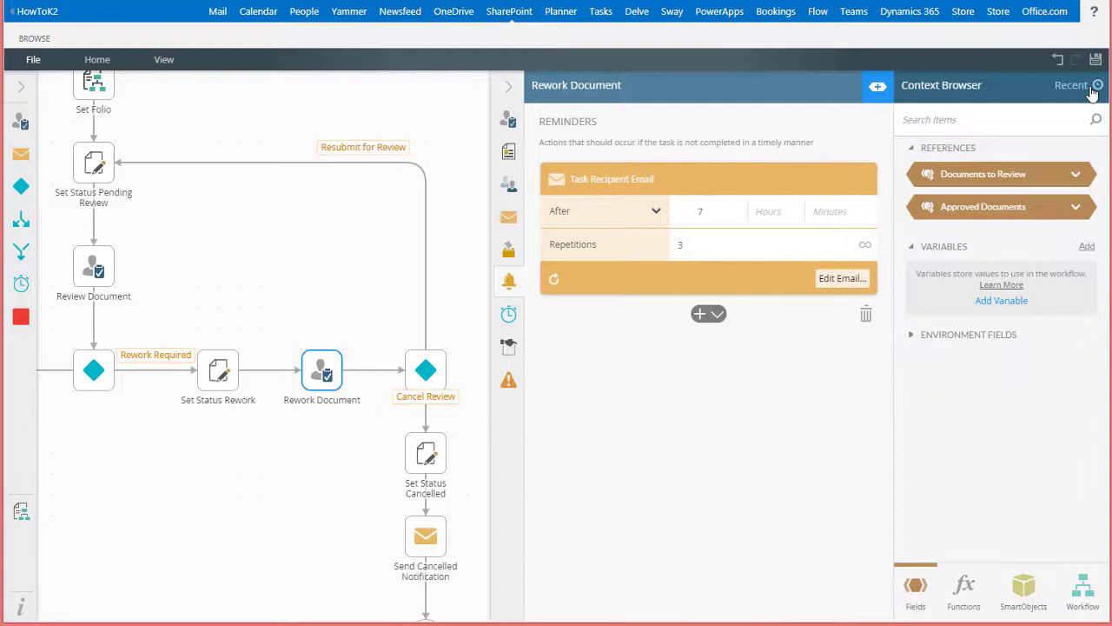
pyautogui.doubleClick(1053, 177)
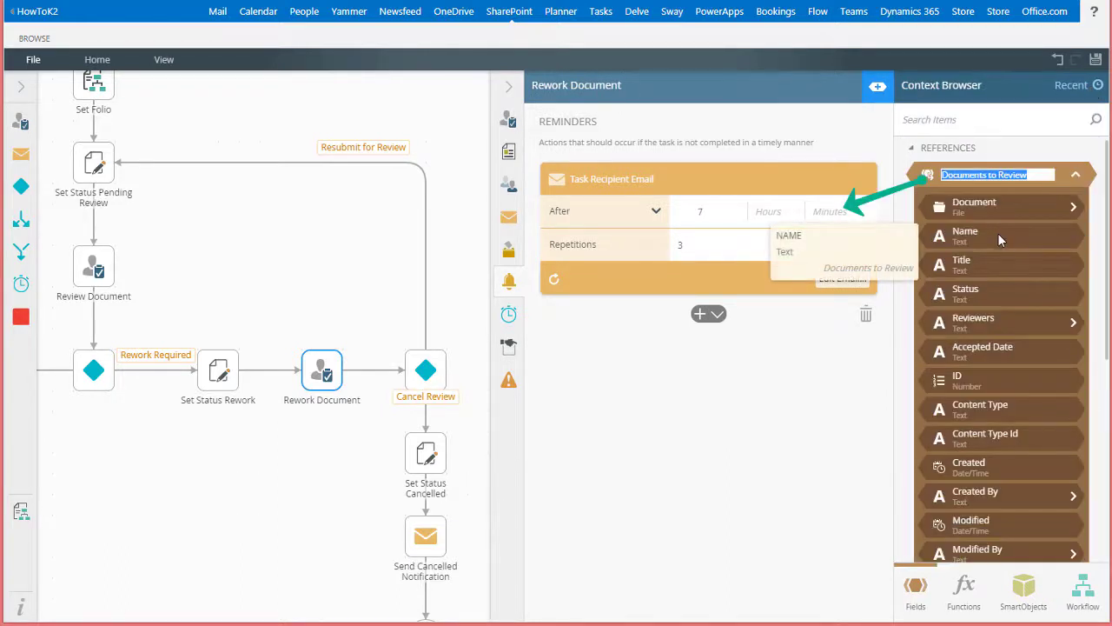
pyautogui.click(1075, 175)
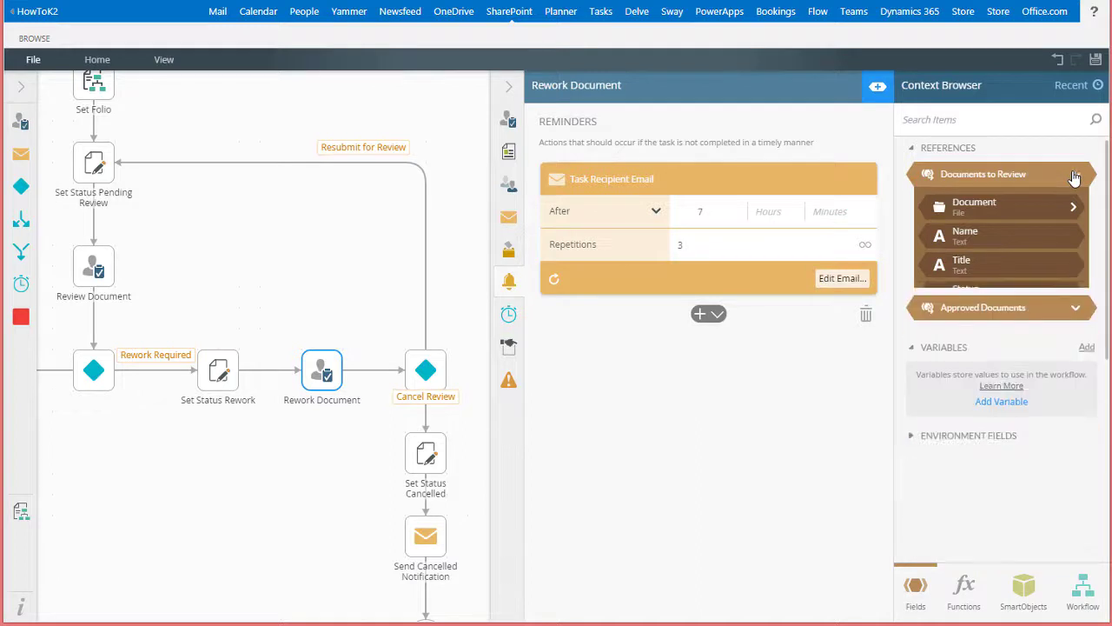
pyautogui.click(878, 86)
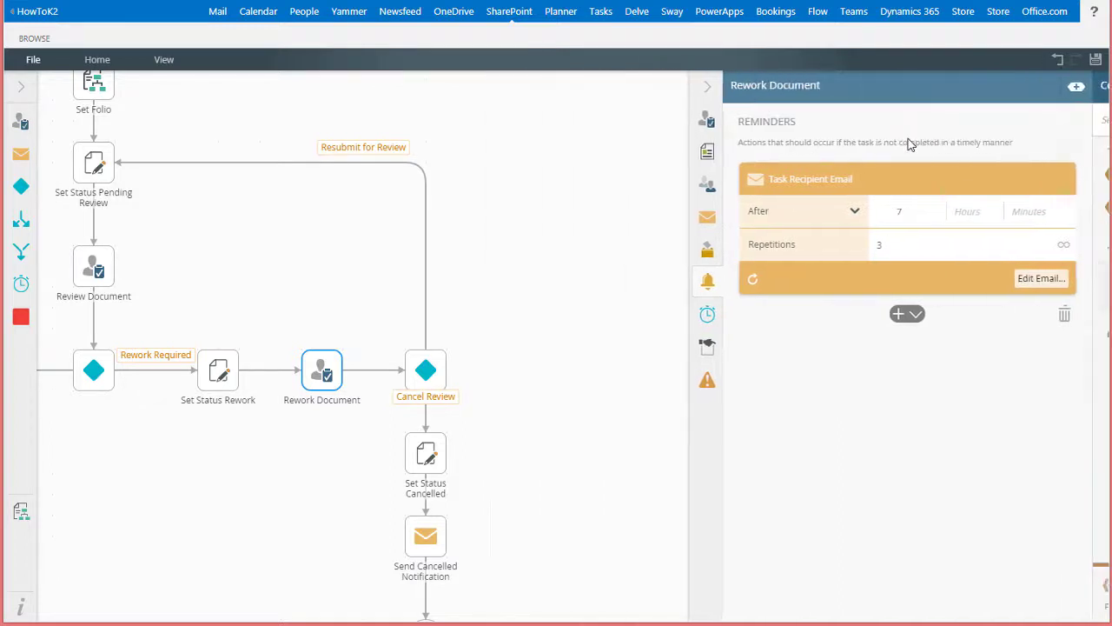
# - Set the reminder email's subject to "Task reminder for: []" with the Workflow Folio field inside the brackets
pyautogui.click(1041, 281)
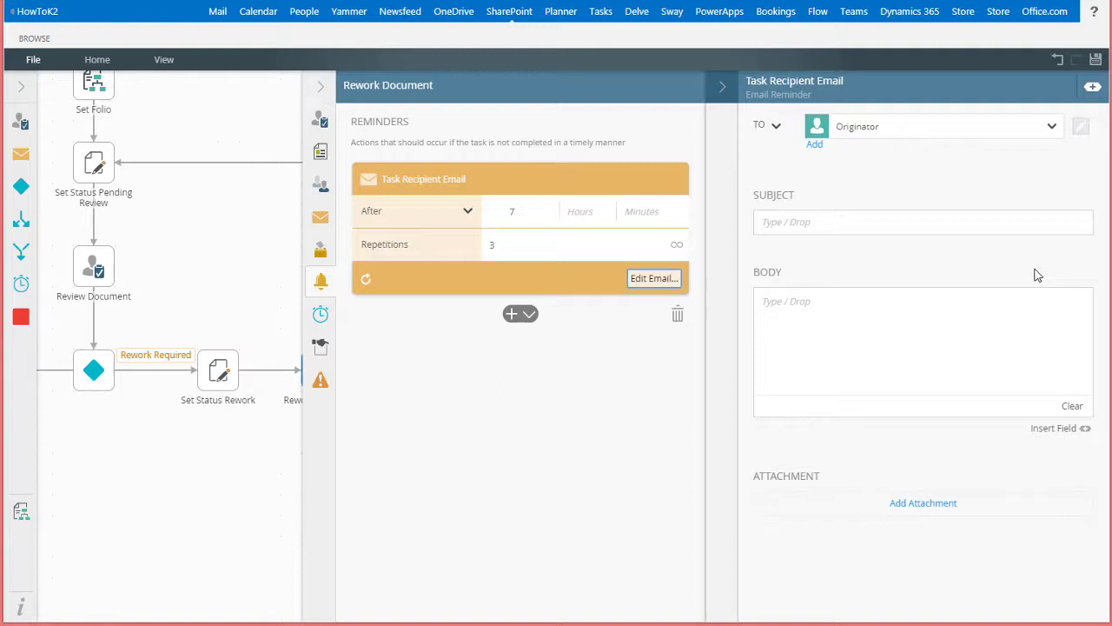
pyautogui.click(924, 224)
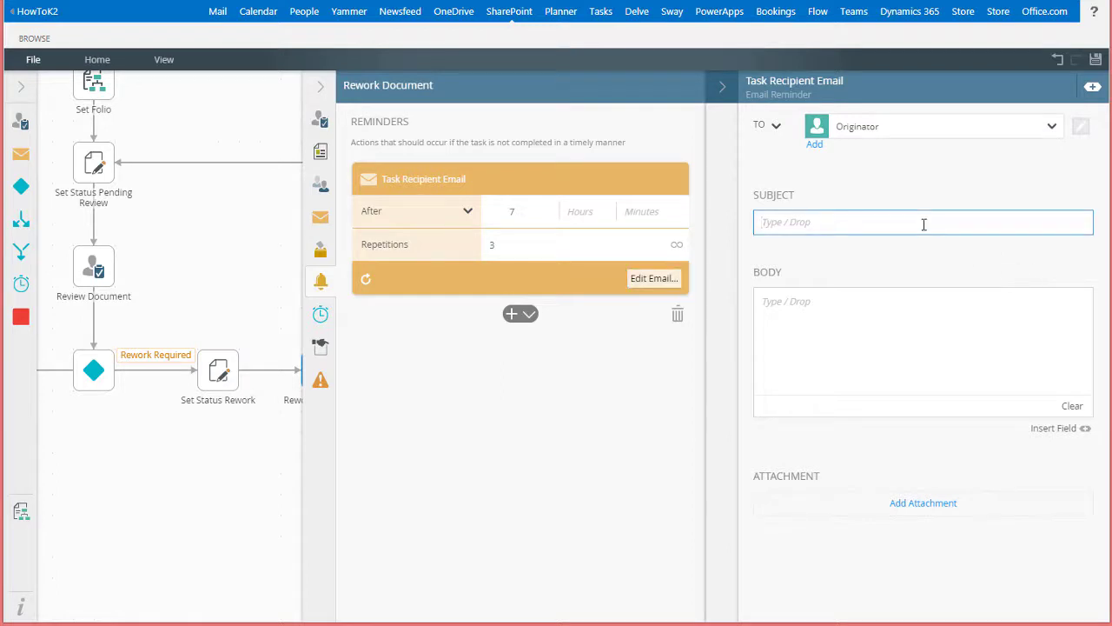
pyautogui.write('Task reminder for: []')
pyautogui.click(1093, 88)
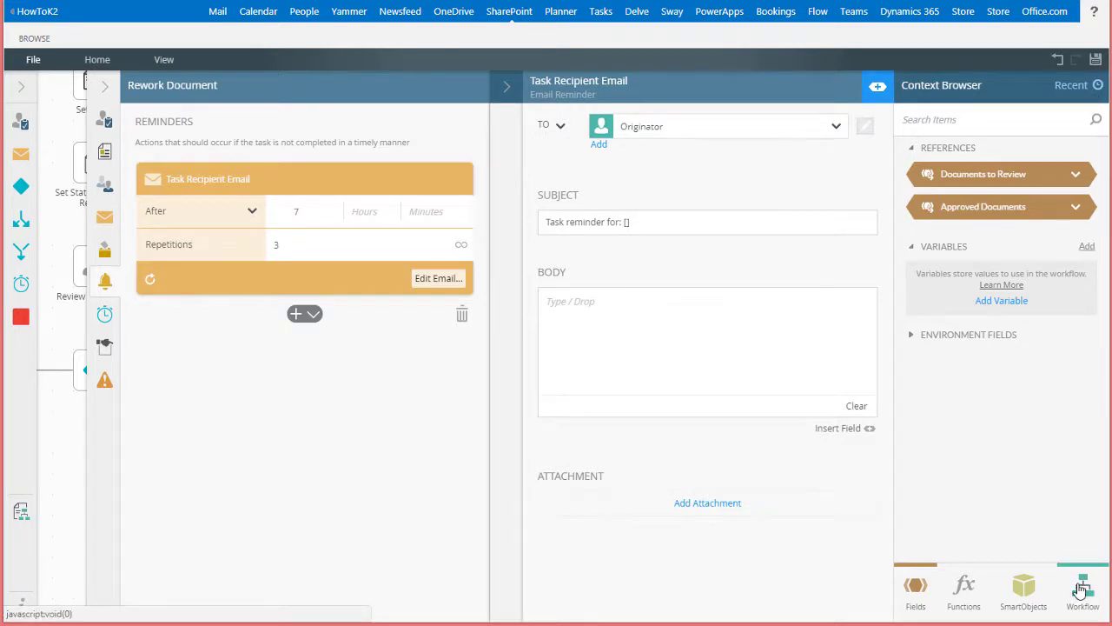
pyautogui.click(1081, 590)
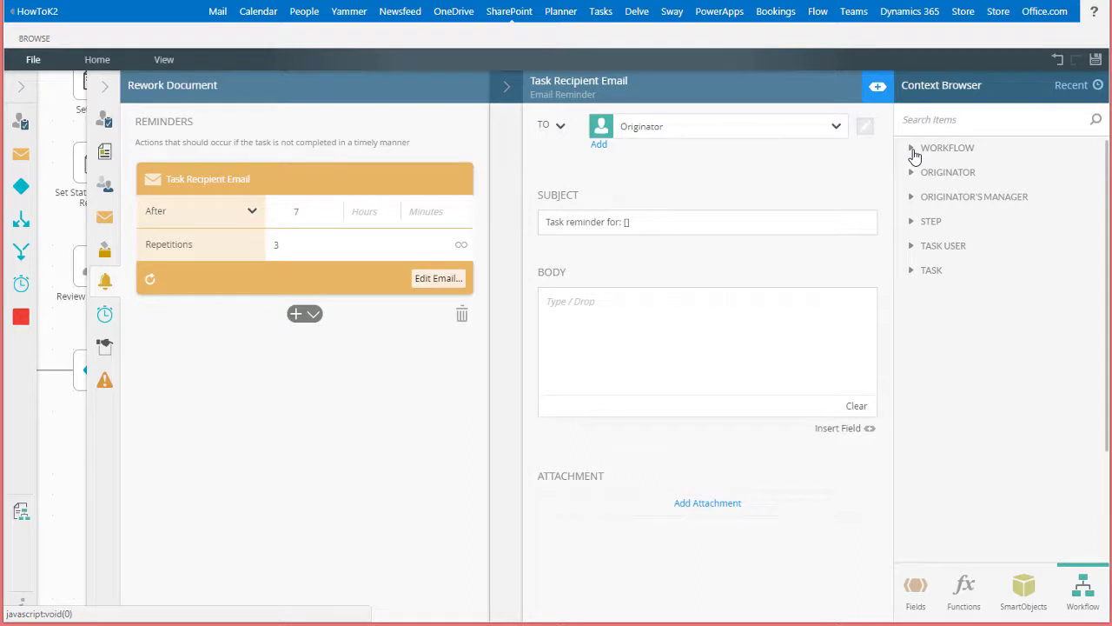
pyautogui.click(914, 152)
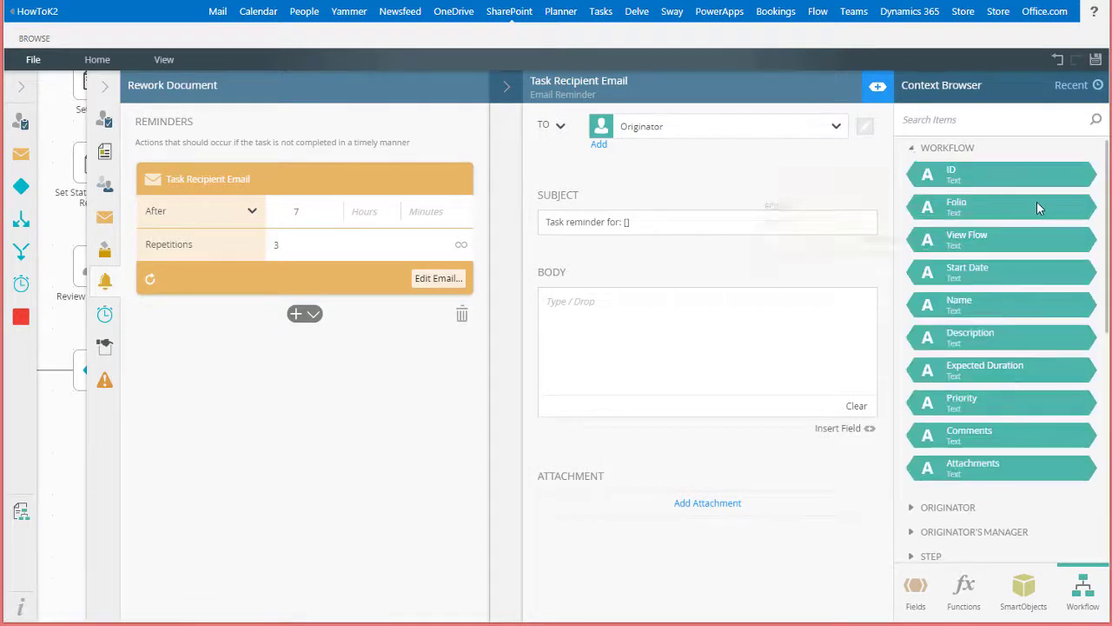
pyautogui.moveTo(1037, 207); pyautogui.dragTo(626, 222)
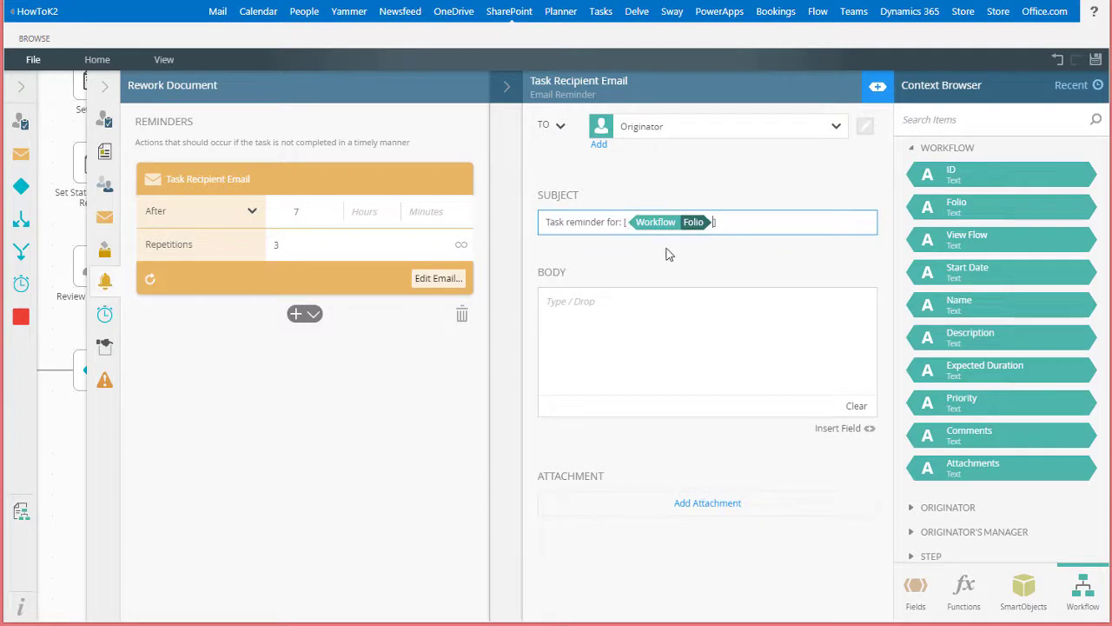
# - Write the email body as a reminder to update the task's document and send it back for review or cancel, ending with Start Date and Participant lines
pyautogui.click(690, 301)
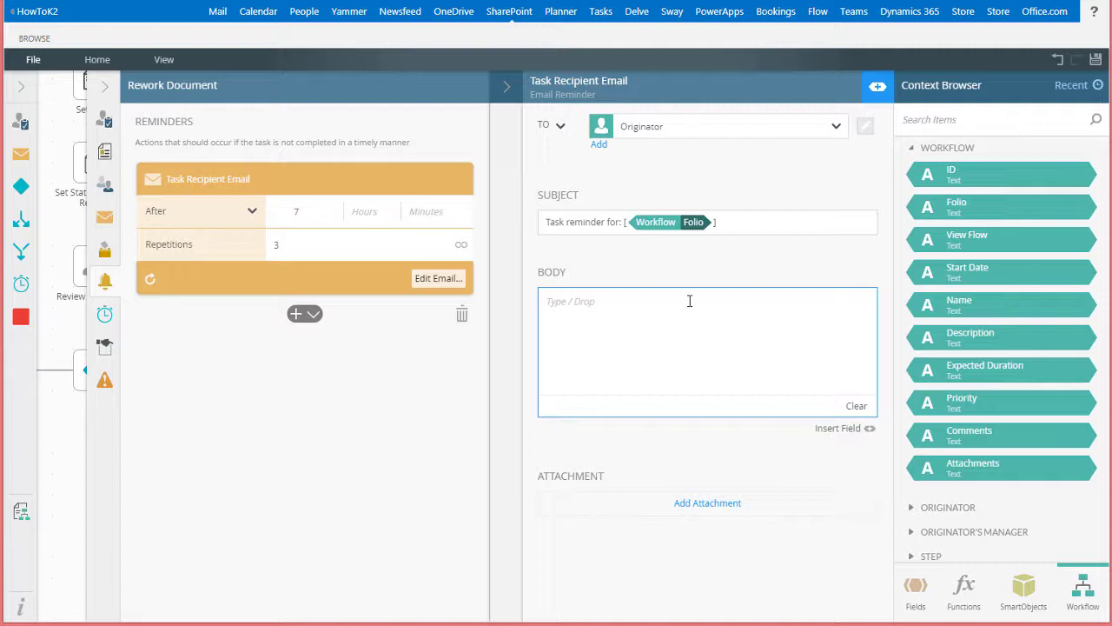
pyautogui.write('This is a reminder for you to make the necessary updates to the document tied to this task and send back for review, or cancel the review process altogether.  Start Date: Participant:')
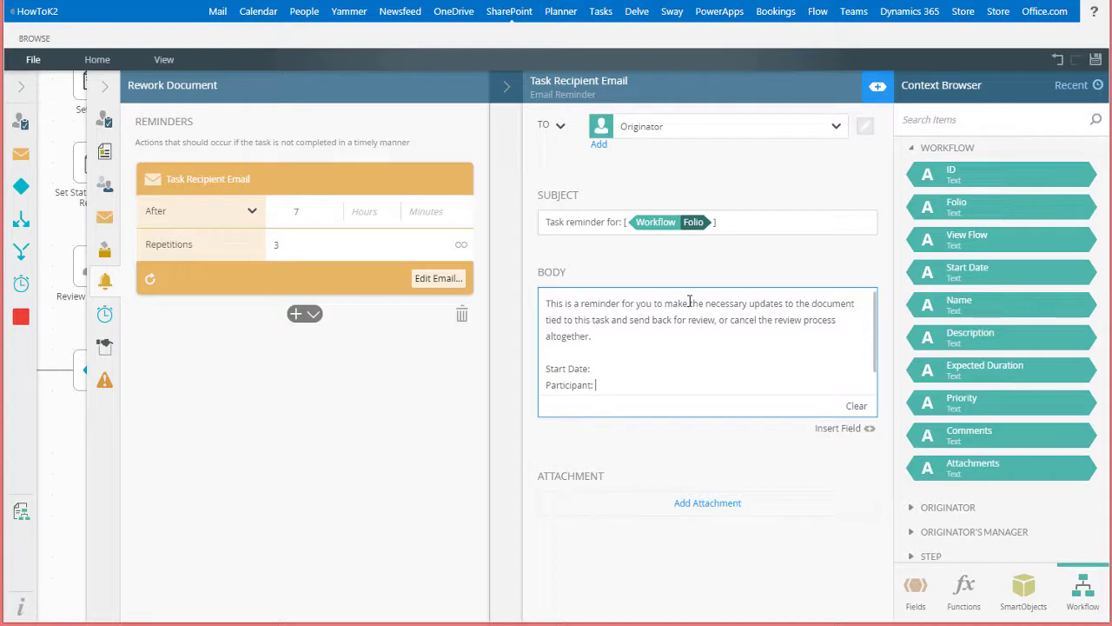
# - Insert the Task fields Start Date and Participant Name after the matching labels in the email body
pyautogui.click(912, 149)
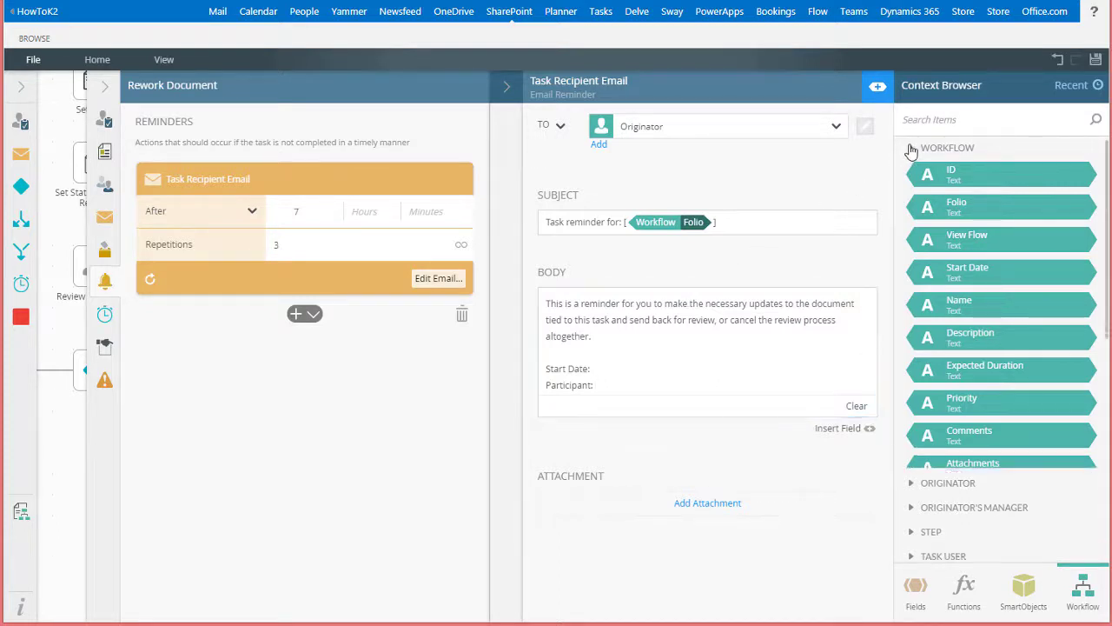
pyautogui.click(911, 271)
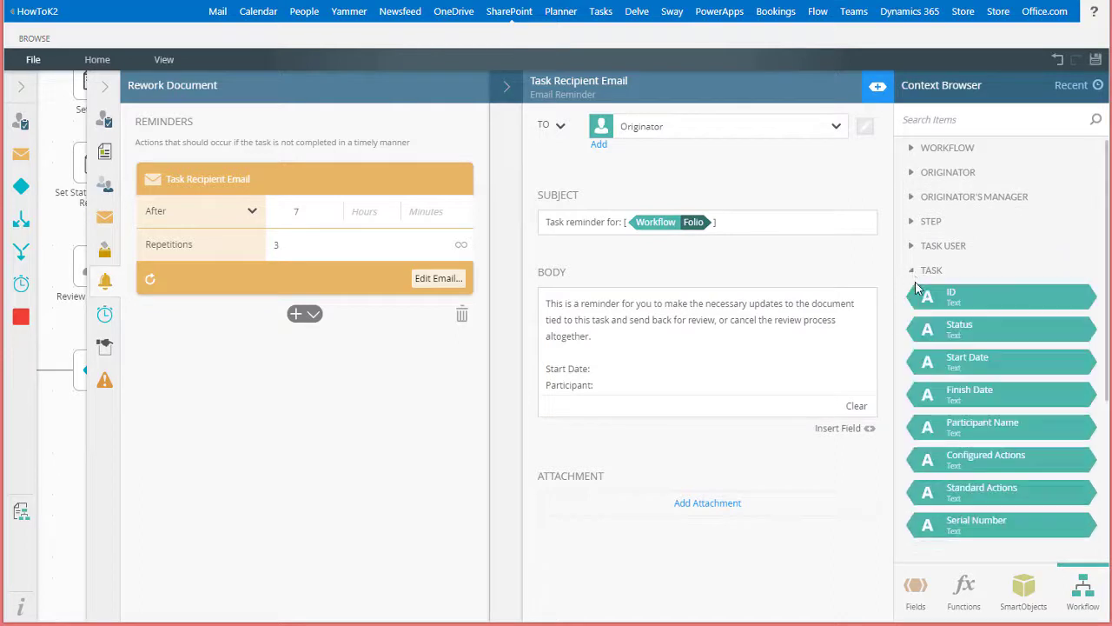
pyautogui.moveTo(975, 375); pyautogui.dragTo(687, 360)
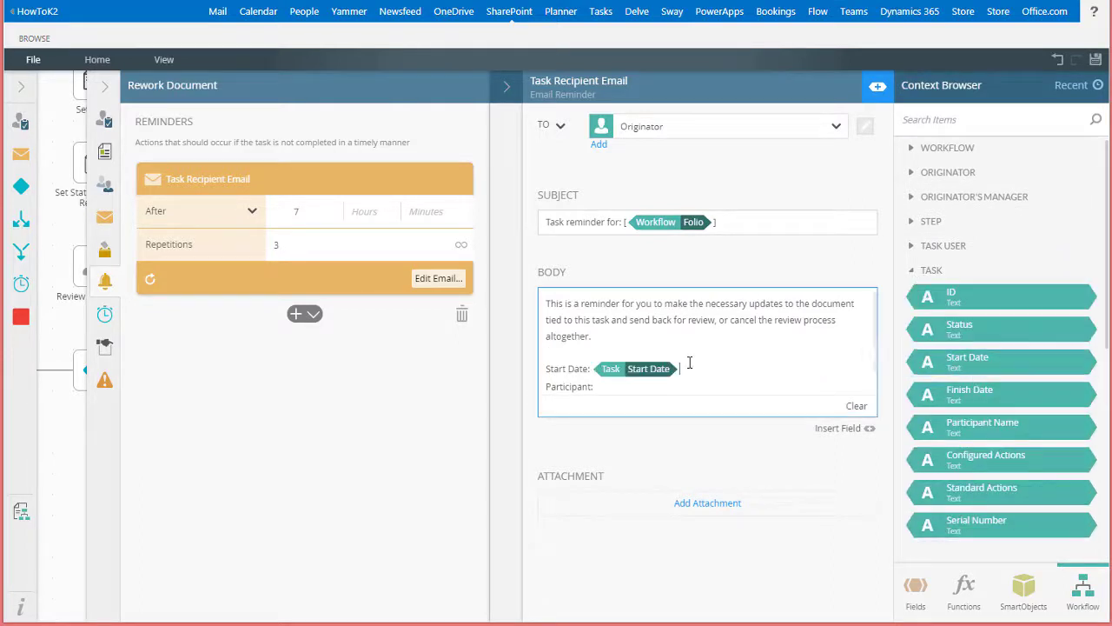
pyautogui.moveTo(931, 419); pyautogui.dragTo(679, 395)
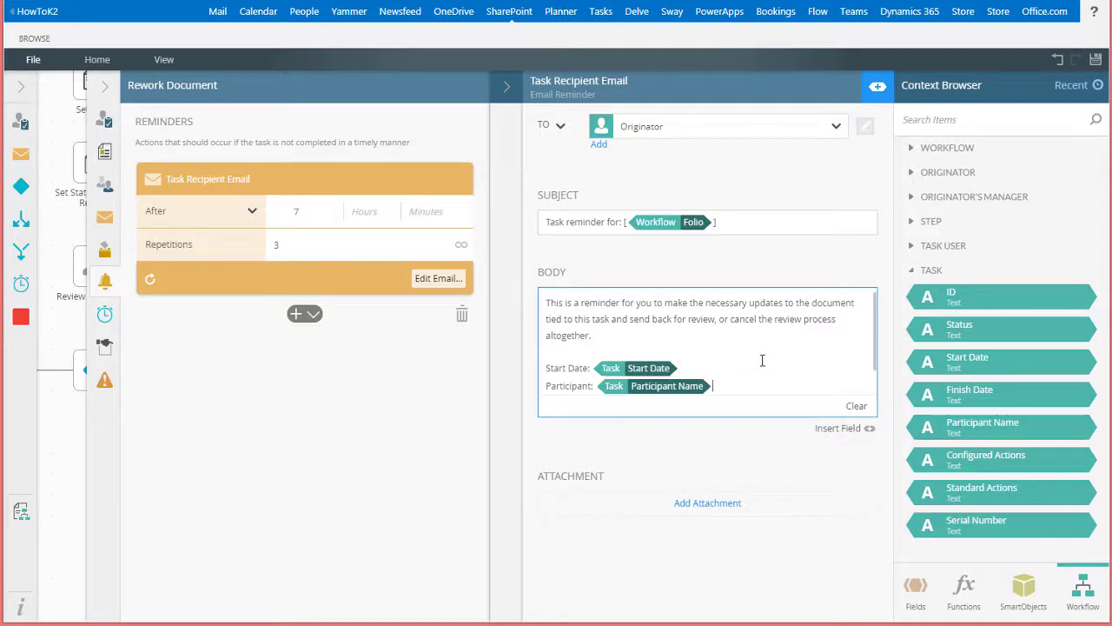